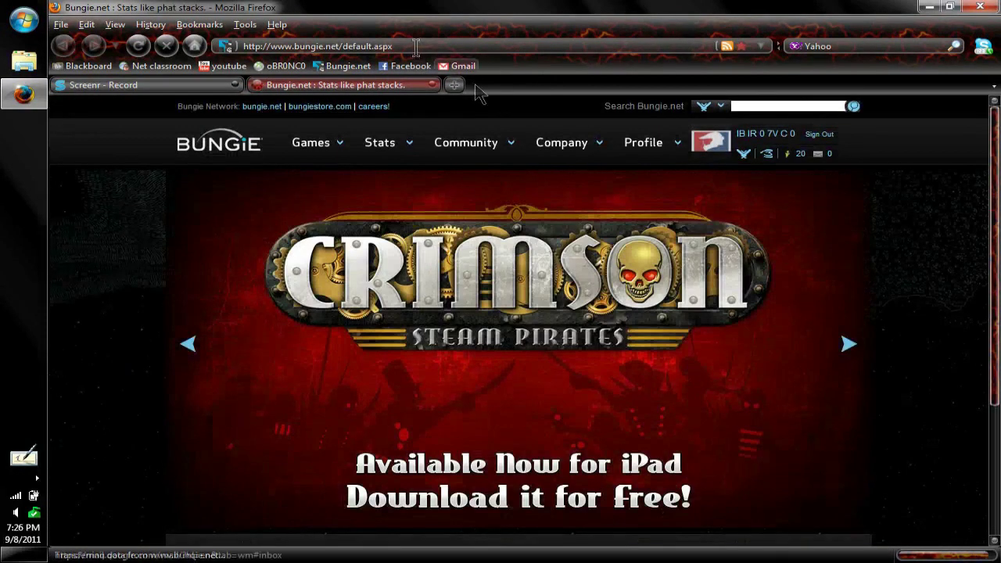
- Load the bungie.net home page from the address bar
click(397, 46)
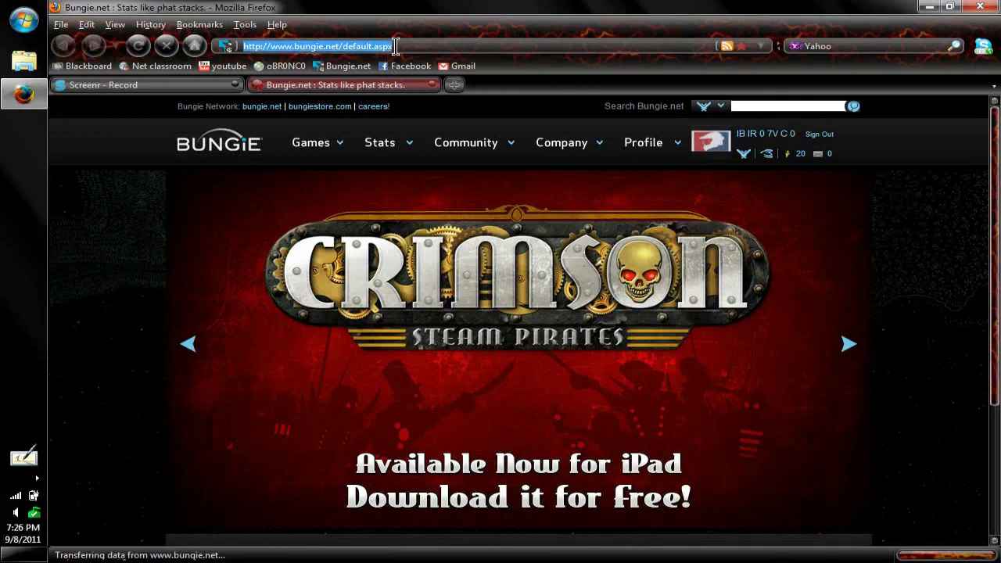
text(bungie.net)
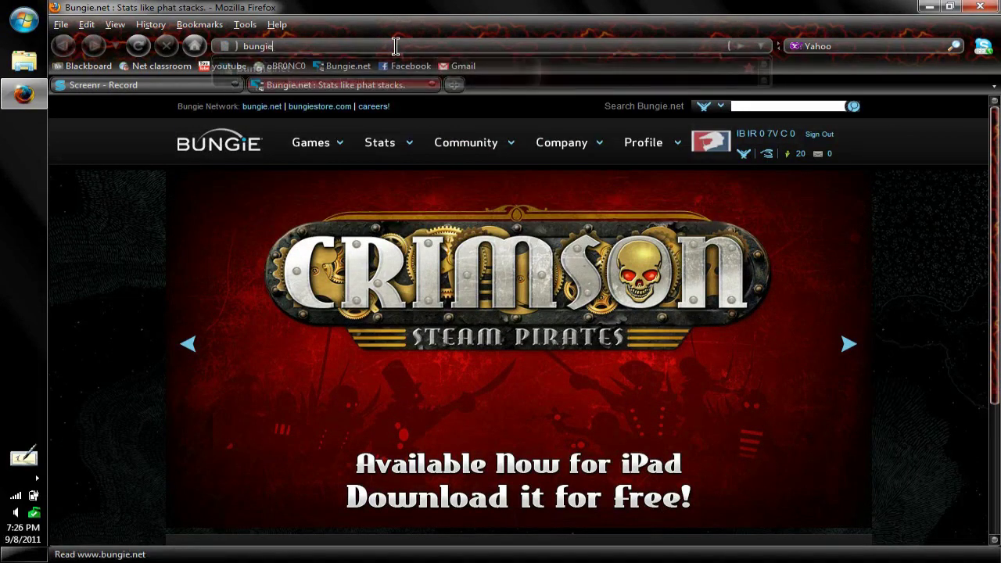
key(Return)
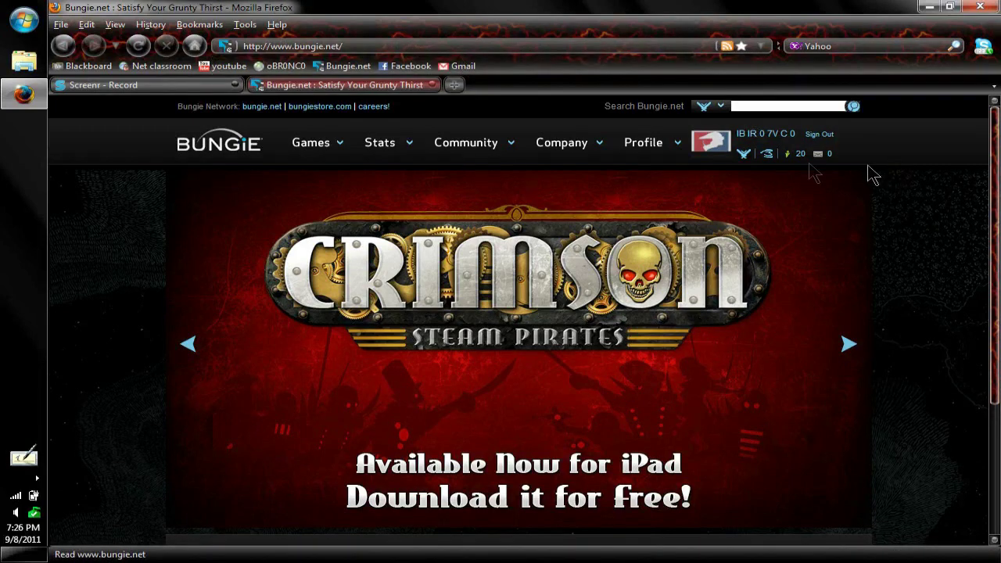
- Sign out of the current Bungie account and start creating a new account
click(819, 136)
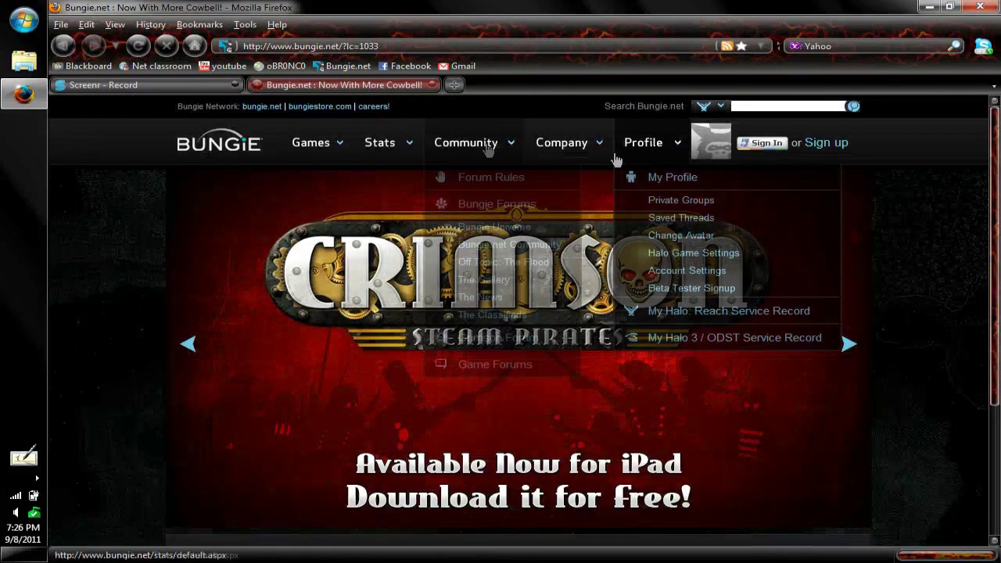
scroll(948, 211, down, 3)
scroll(946, 215, up, 3)
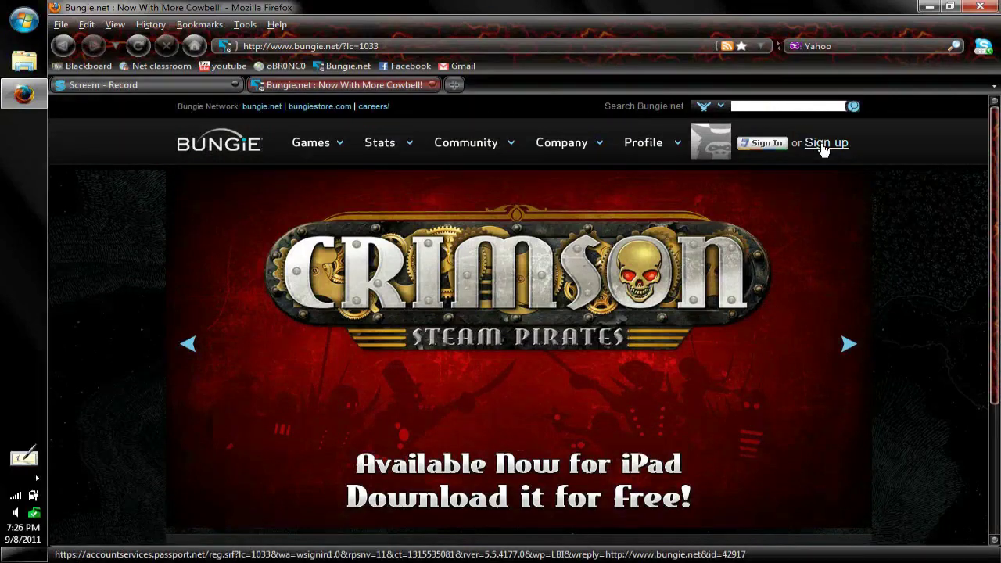
click(823, 148)
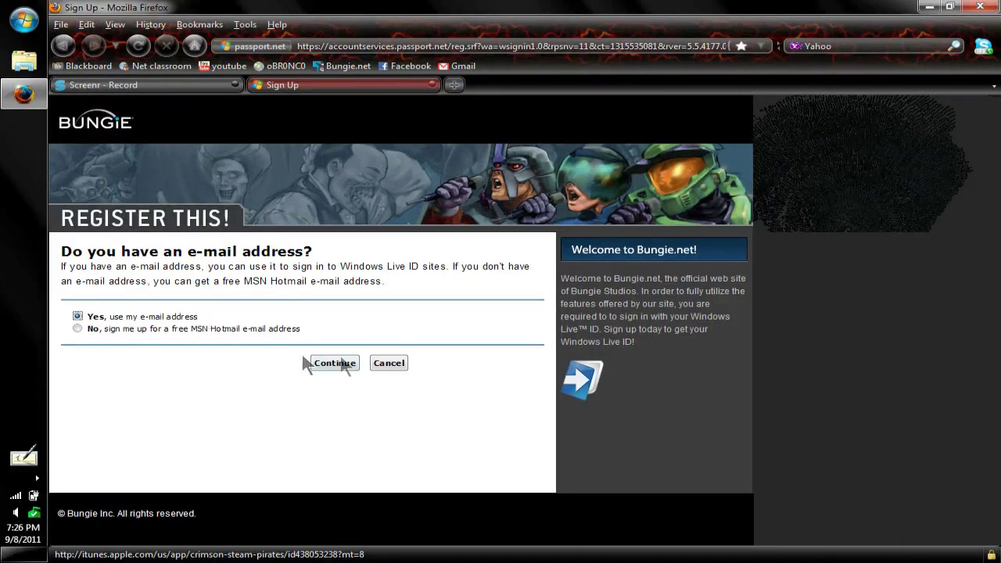
- Choose to register with an existing e-mail, then enter the e-mail name and a password
click(351, 364)
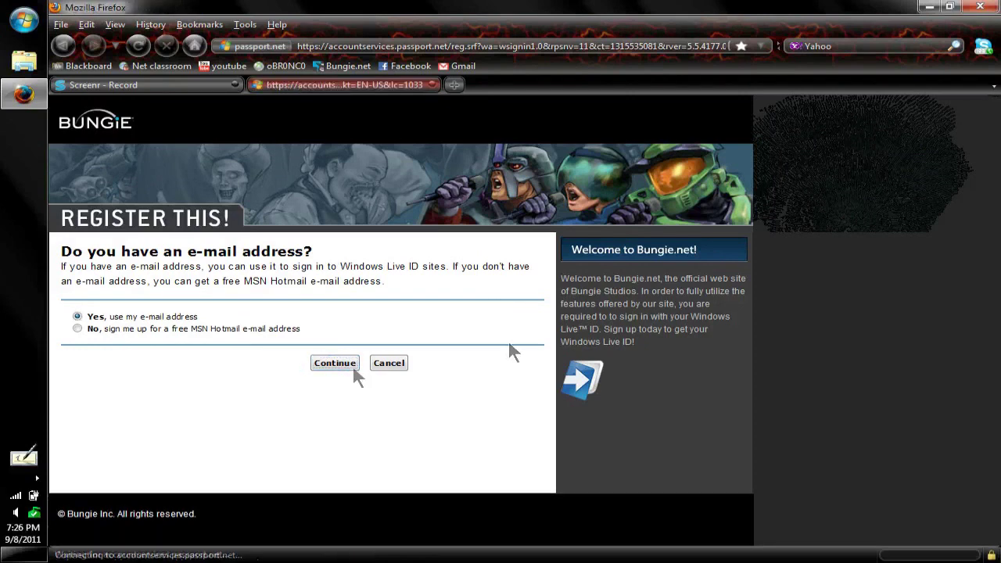
scroll(324, 325, down, 2)
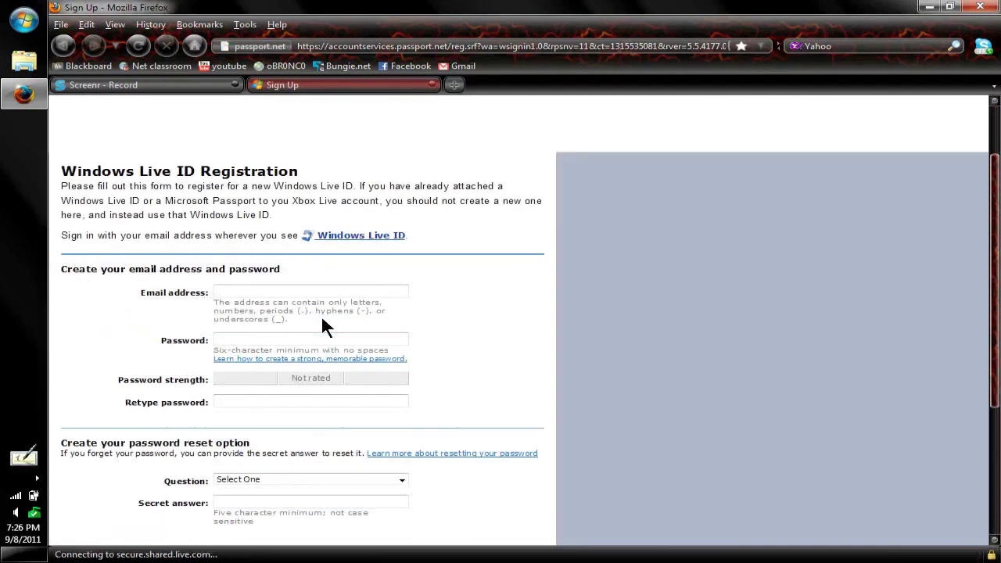
click(232, 289)
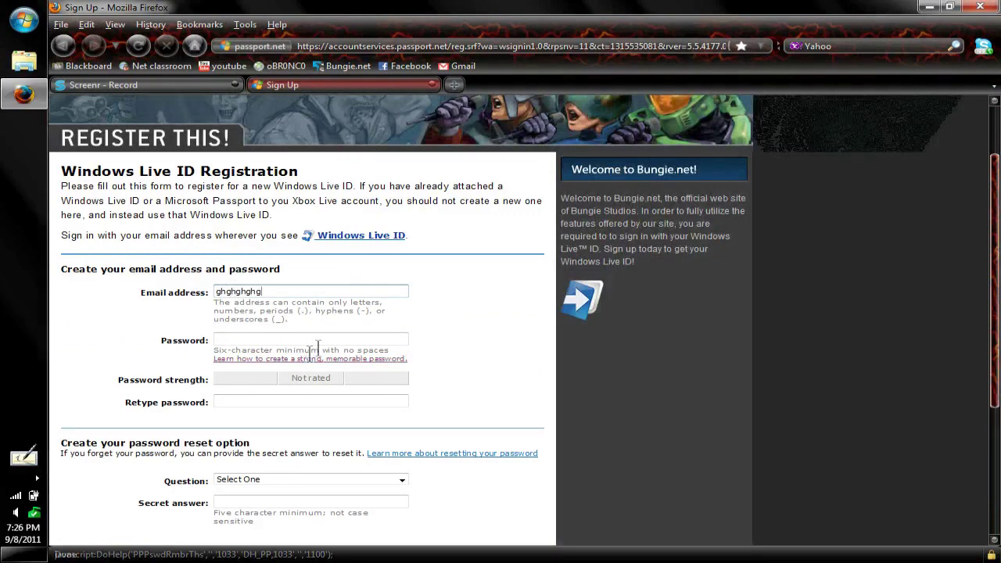
click(318, 345)
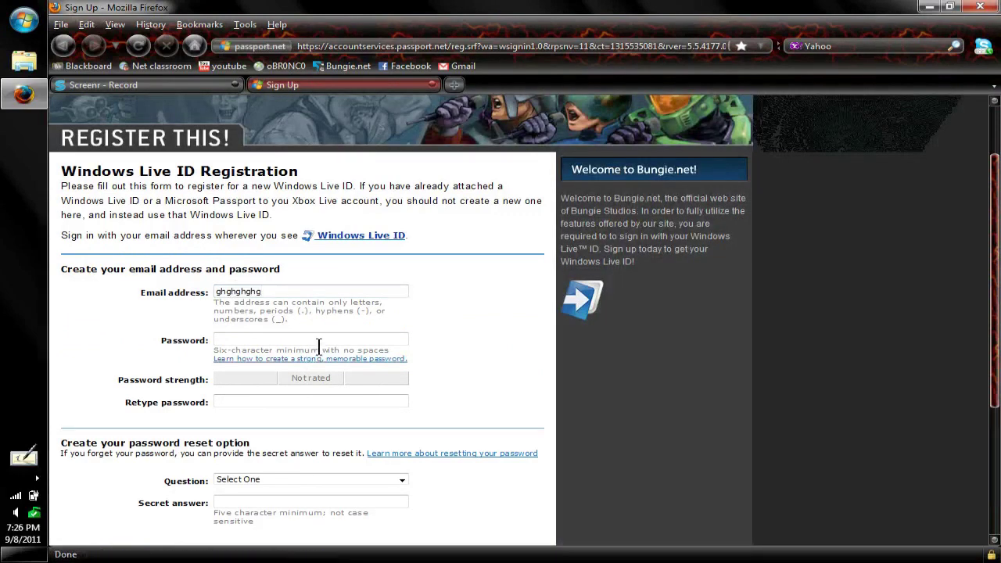
click(322, 339)
- Pick Mother's birthplace as reset question, give its answer and verification characters, and submit
scroll(431, 385, down, 3)
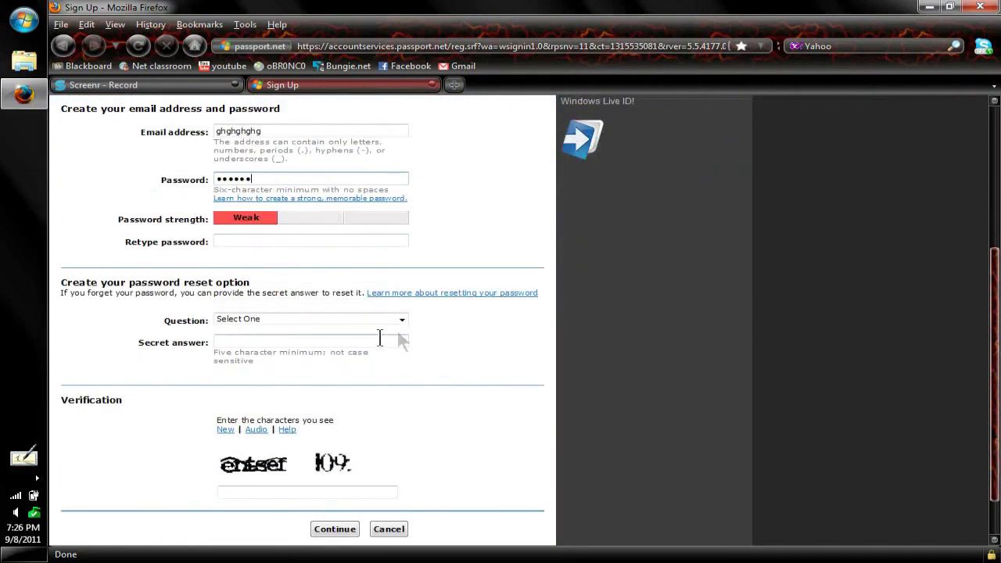
click(404, 319)
click(403, 319)
click(404, 321)
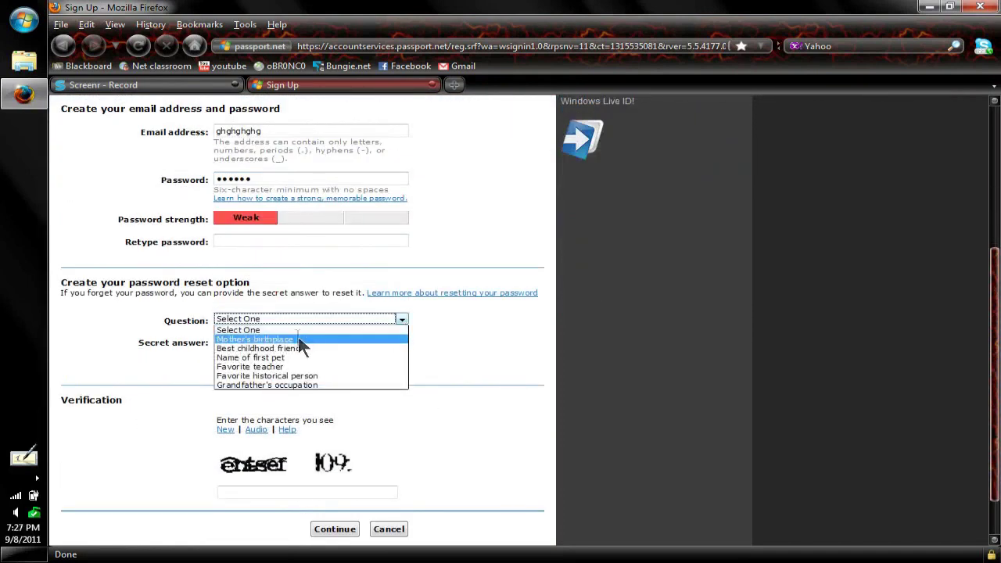
click(227, 339)
click(226, 345)
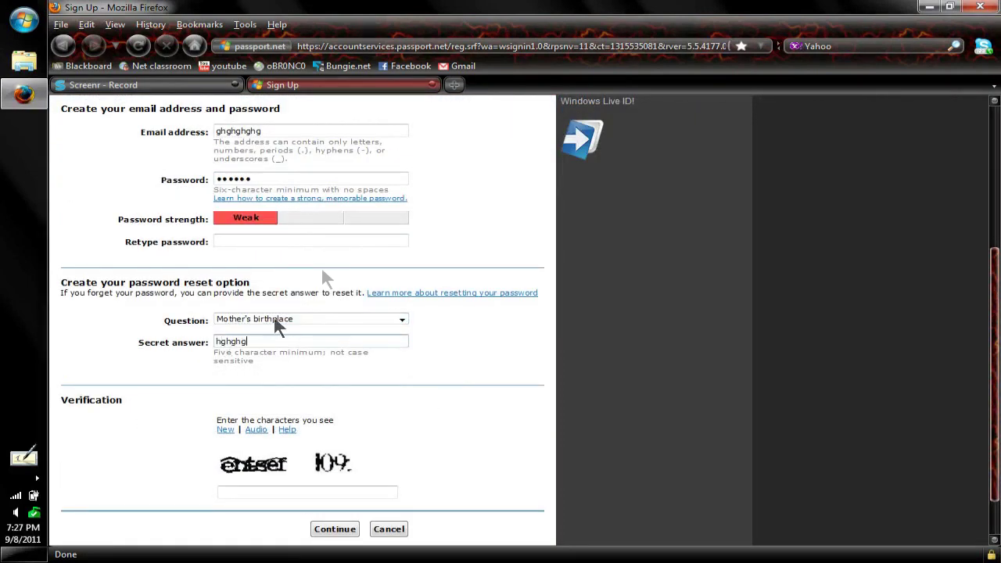
scroll(289, 336, down, 2)
click(247, 437)
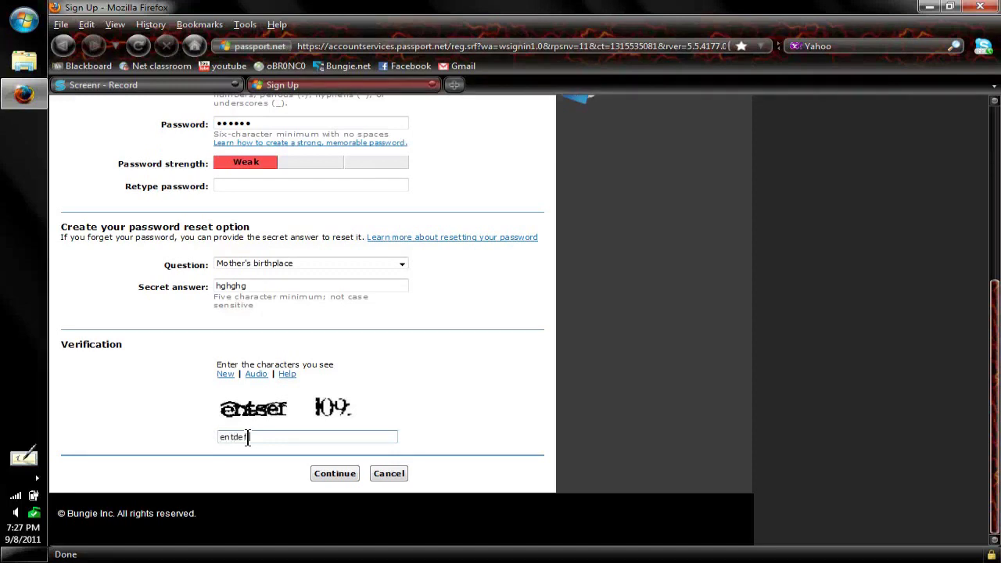
key(Return)
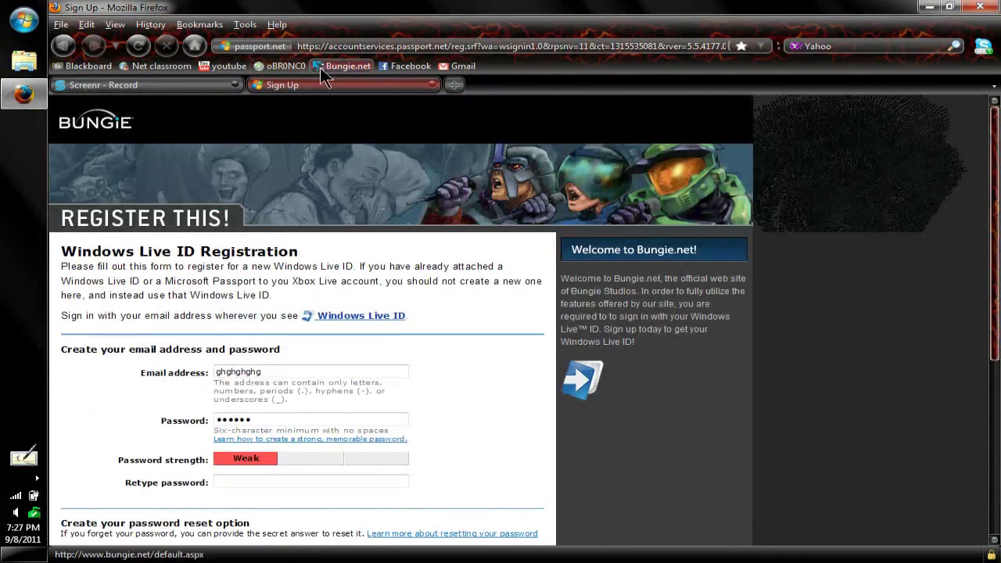
- Sign in on the Bungie home page and open the Halo: Reach service record's file share list
click(320, 67)
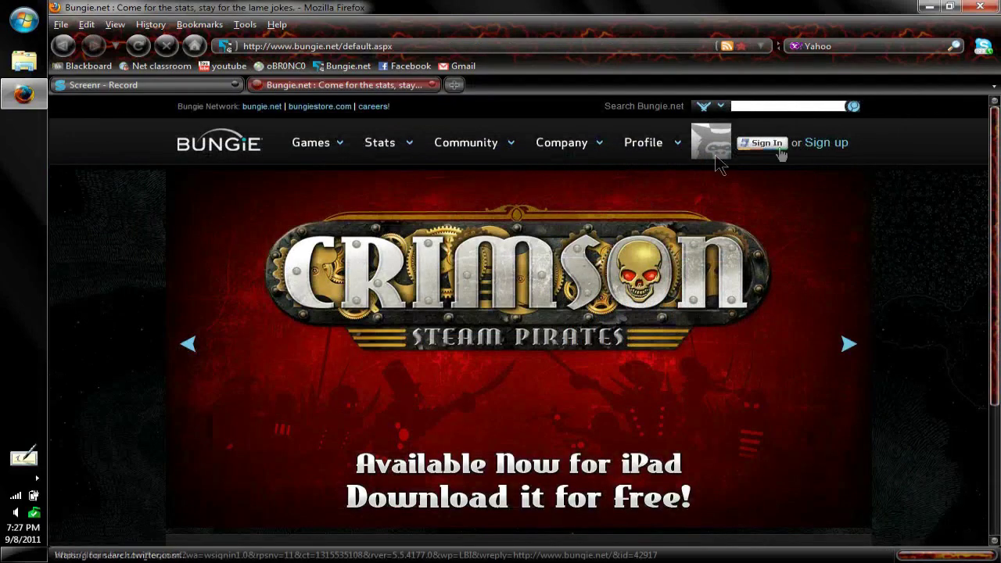
click(772, 148)
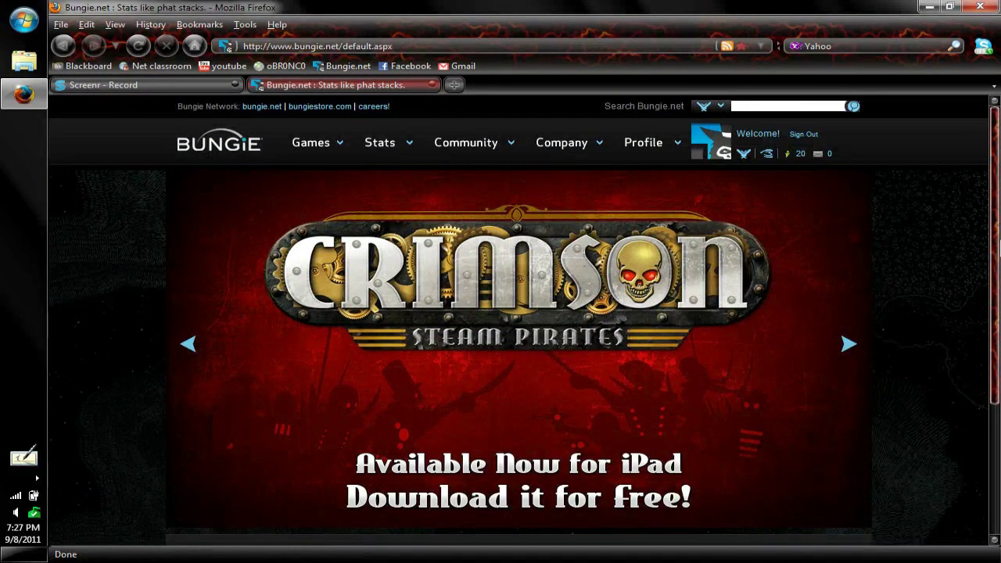
click(746, 154)
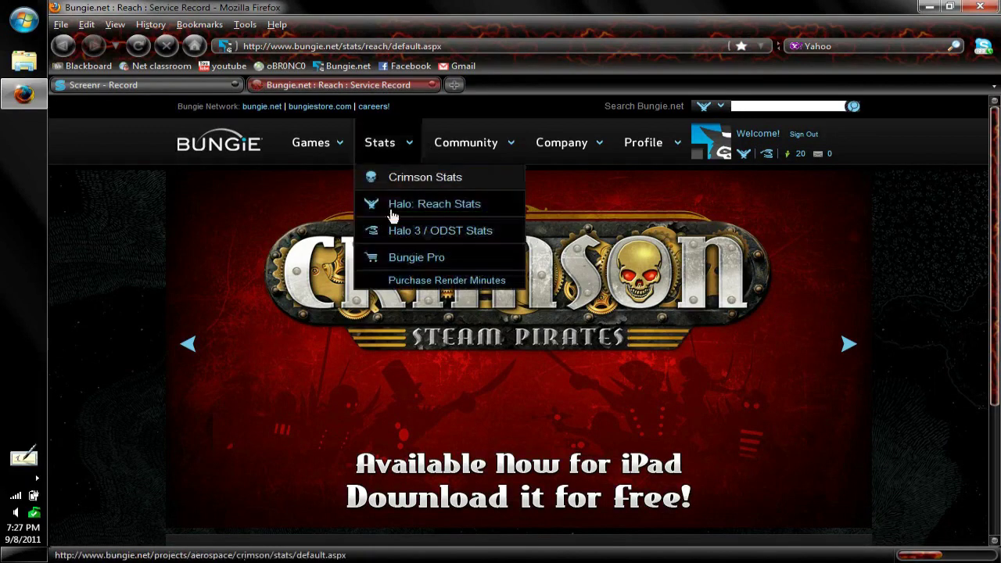
scroll(436, 309, down, 2)
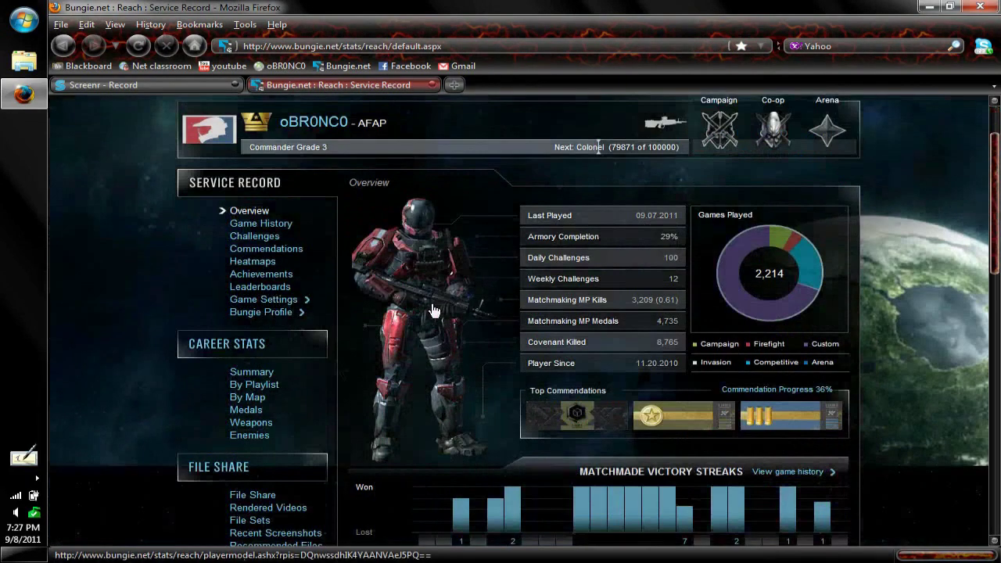
scroll(234, 485, down, 2)
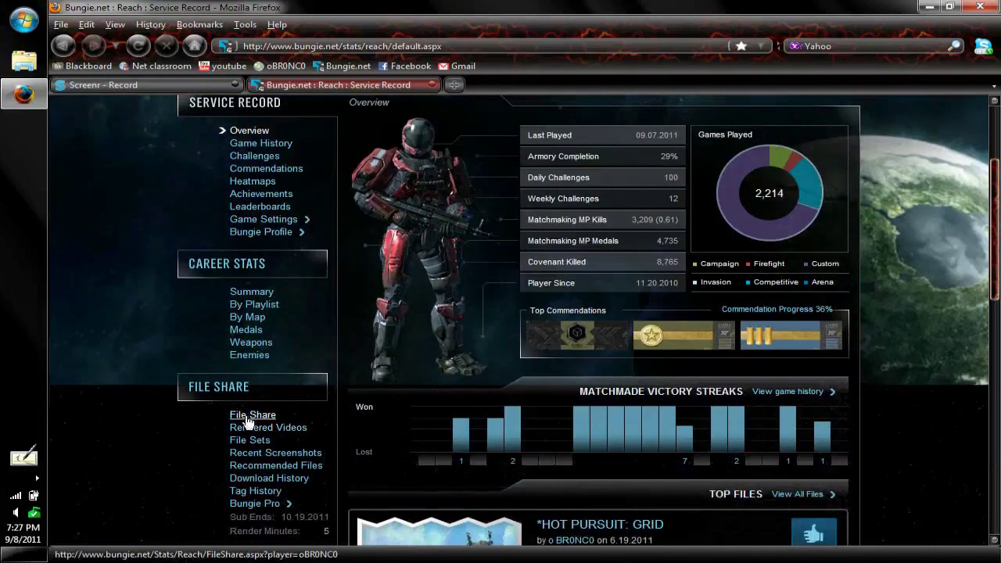
click(235, 416)
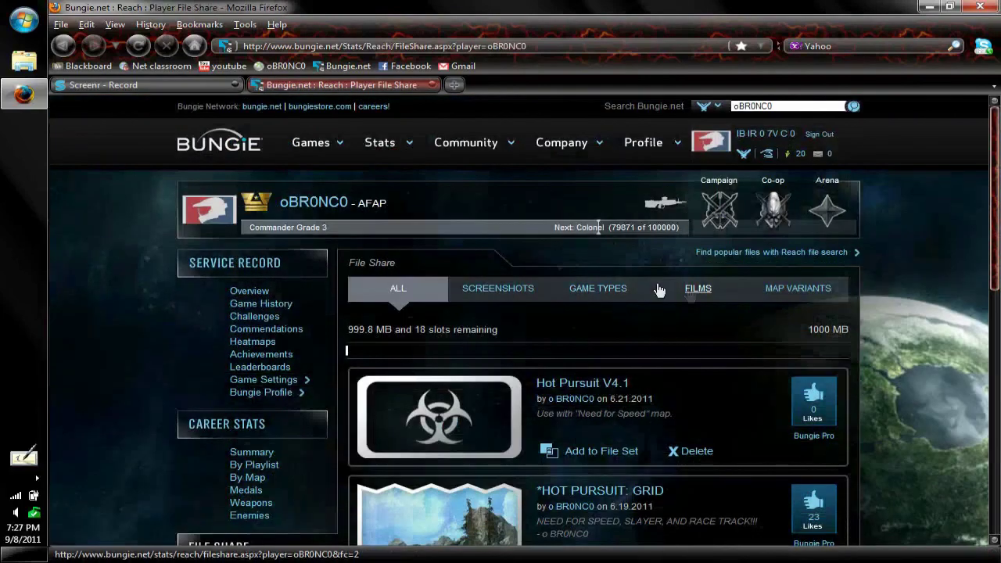
- Open the Bronchitis map's details page and copy its web address
scroll(657, 289, down, 8)
scroll(689, 298, up, 5)
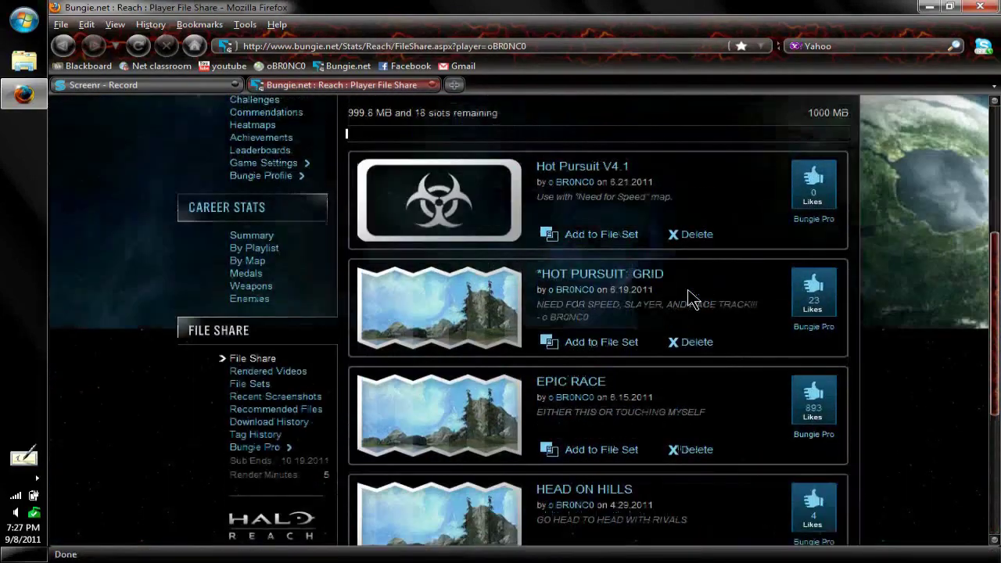
scroll(693, 290, down, 5)
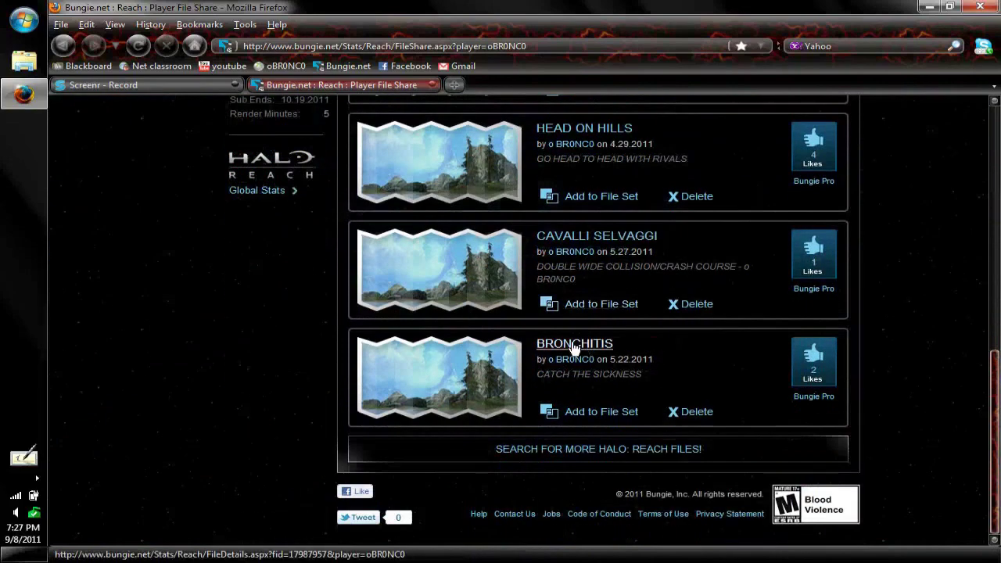
click(582, 342)
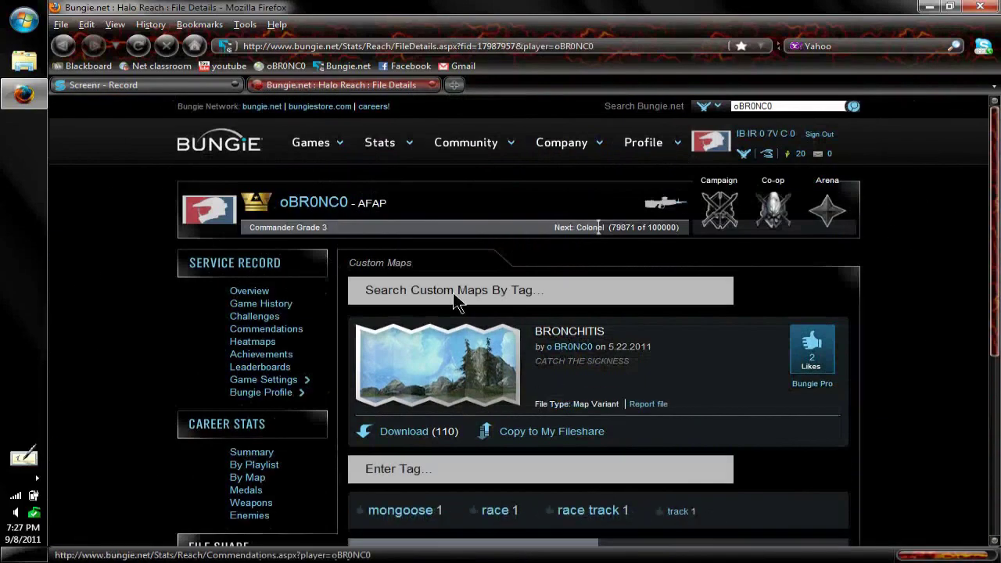
click(623, 45)
drag(623, 45, 242, 45)
right_click(260, 43)
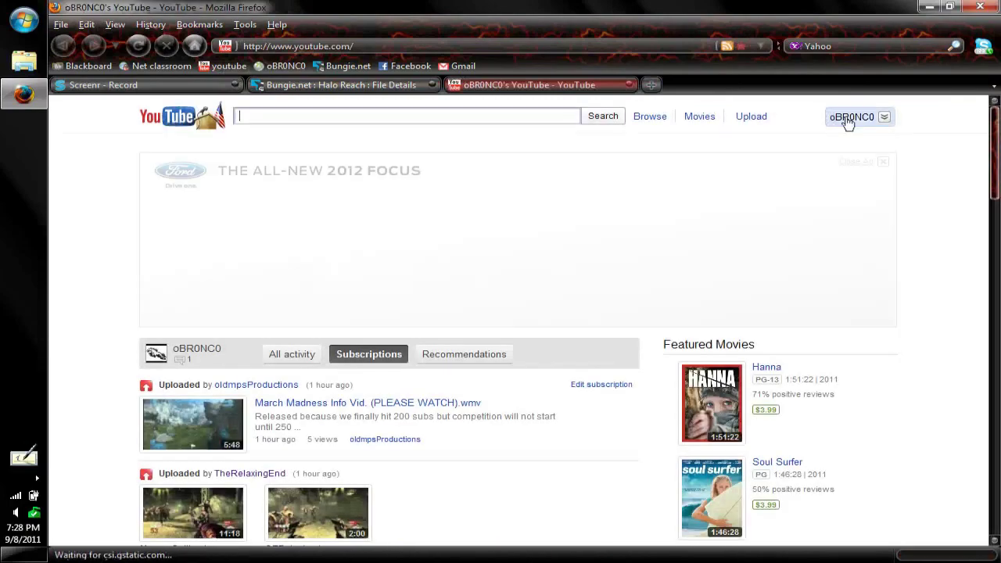
- Start a new YouTube private message addressed to the other player via autocomplete
click(854, 117)
click(794, 207)
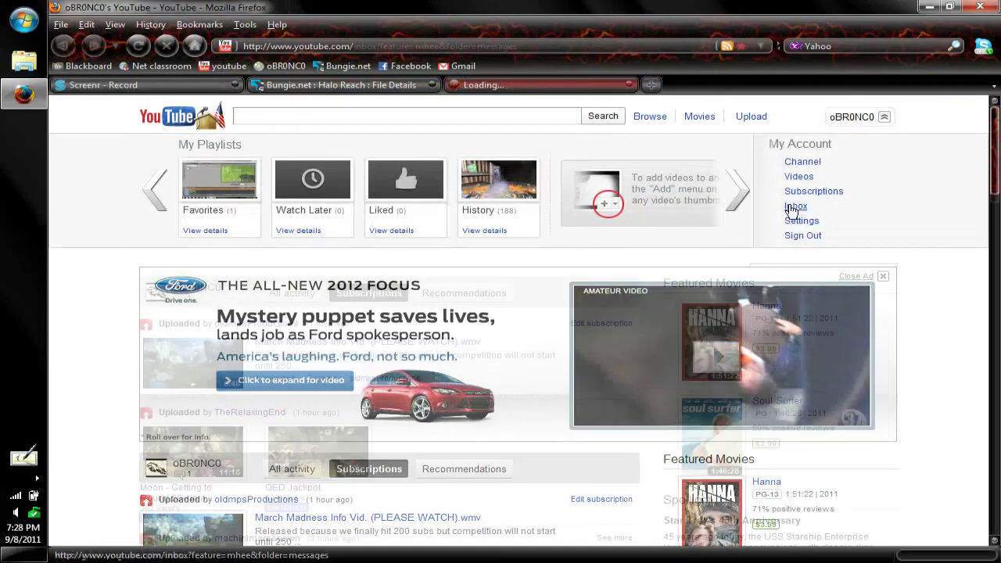
click(188, 204)
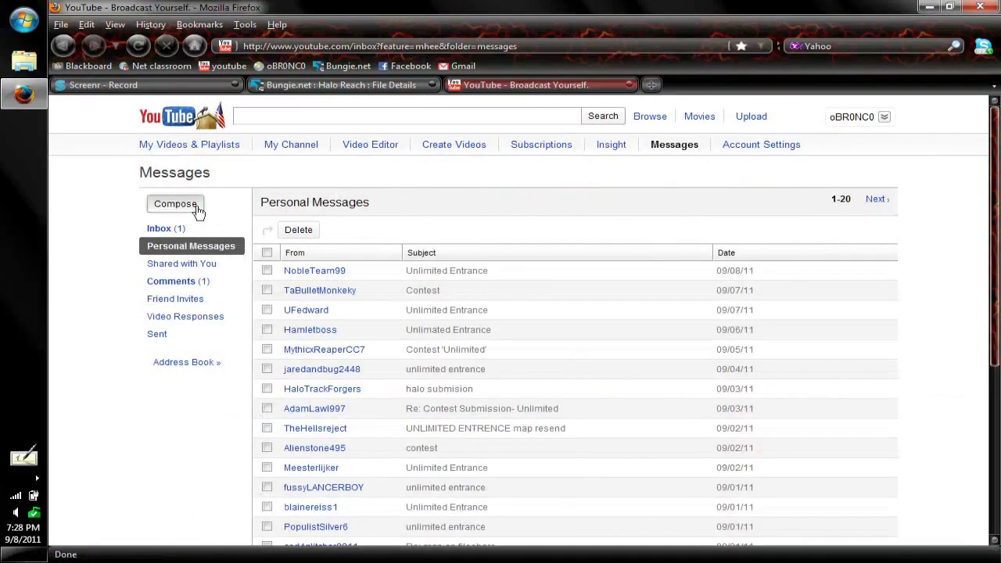
text(du)
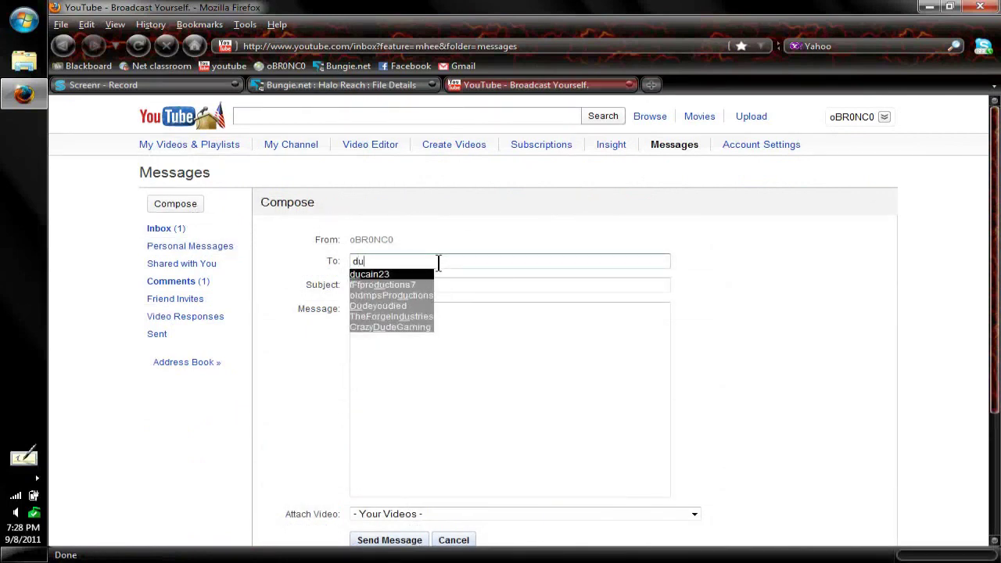
key(Return)
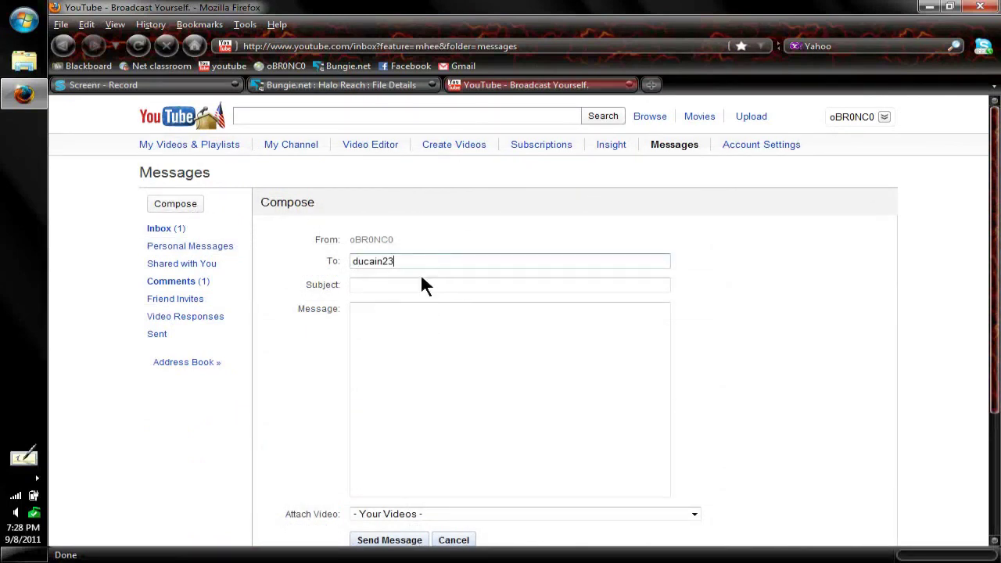
- Title the message 'Map review', paste the Bronchitis link as body, send it, and close YouTube
click(408, 283)
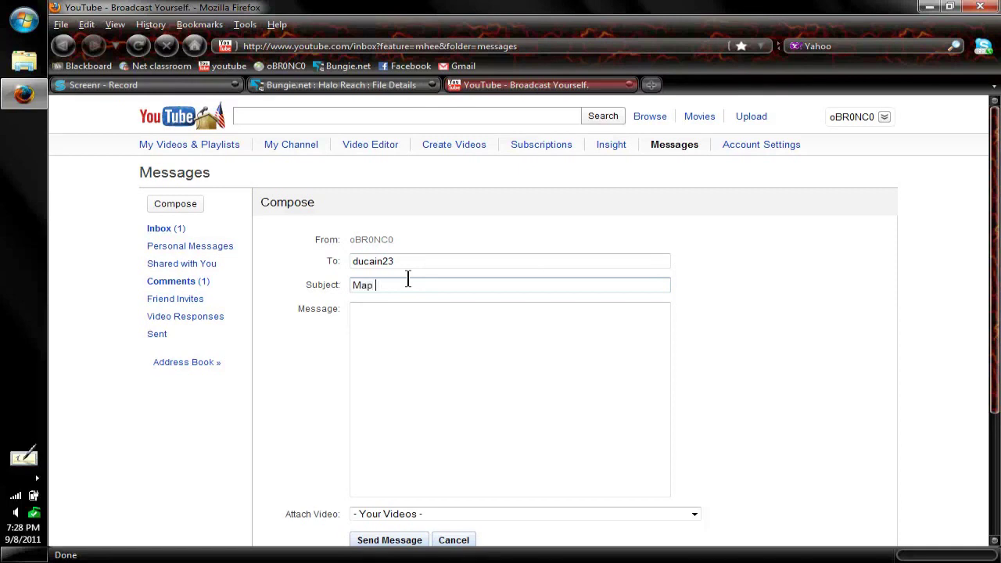
click(420, 340)
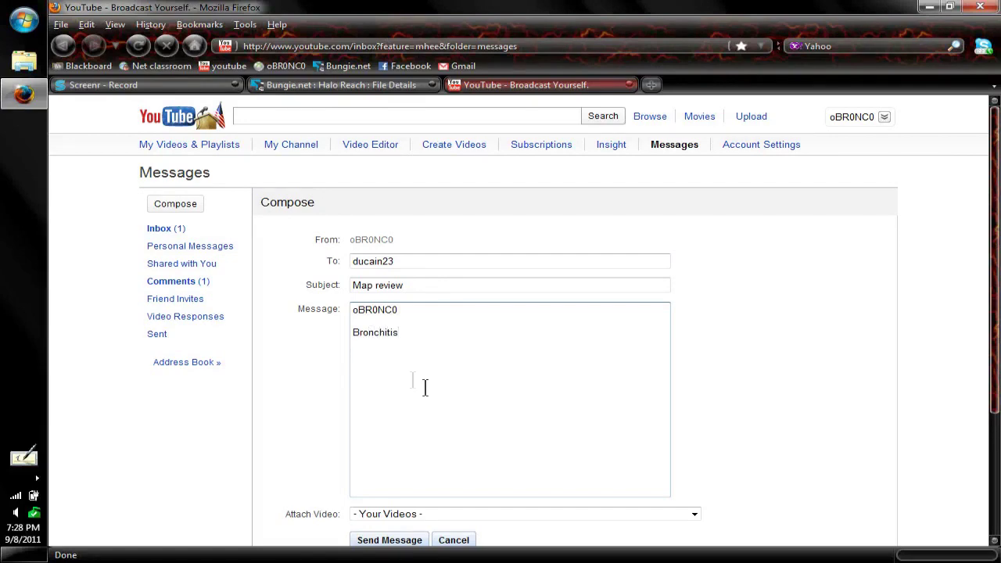
right_click(362, 358)
click(414, 425)
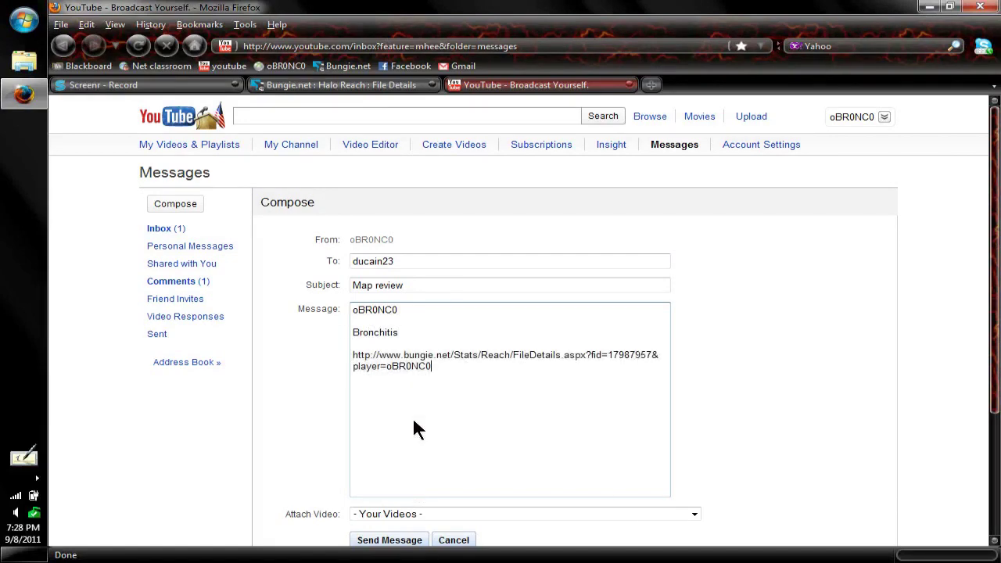
scroll(595, 433, down, 2)
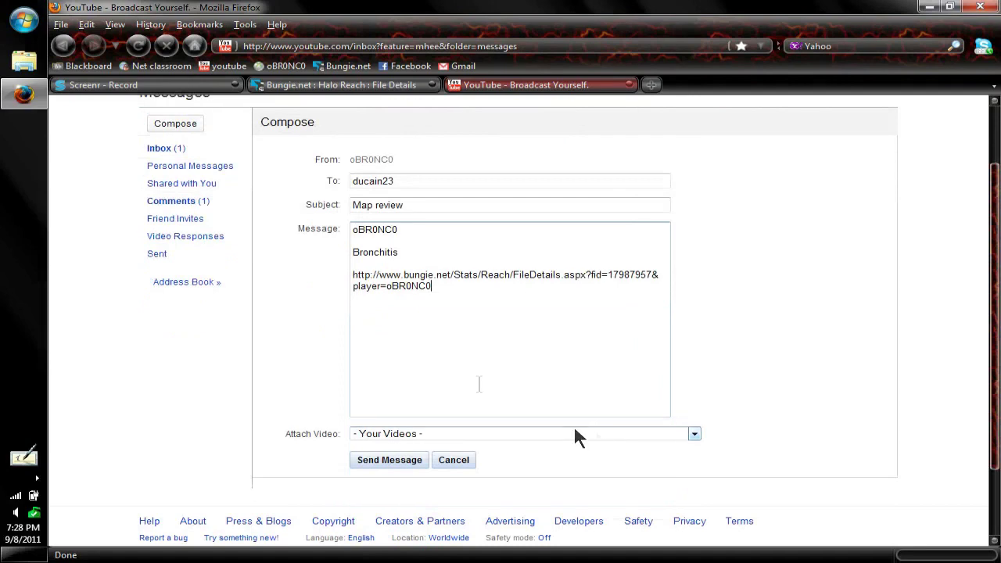
click(383, 461)
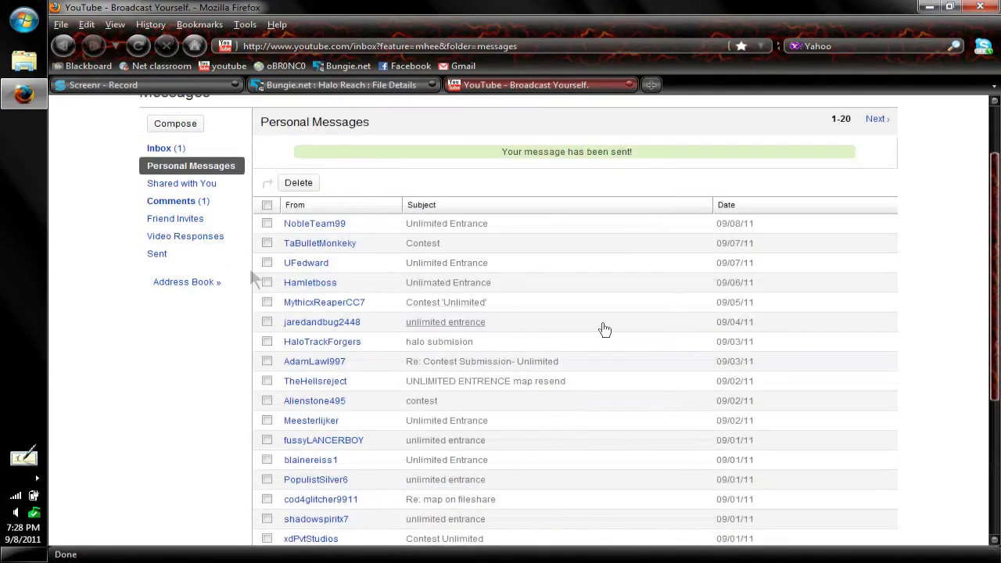
click(630, 84)
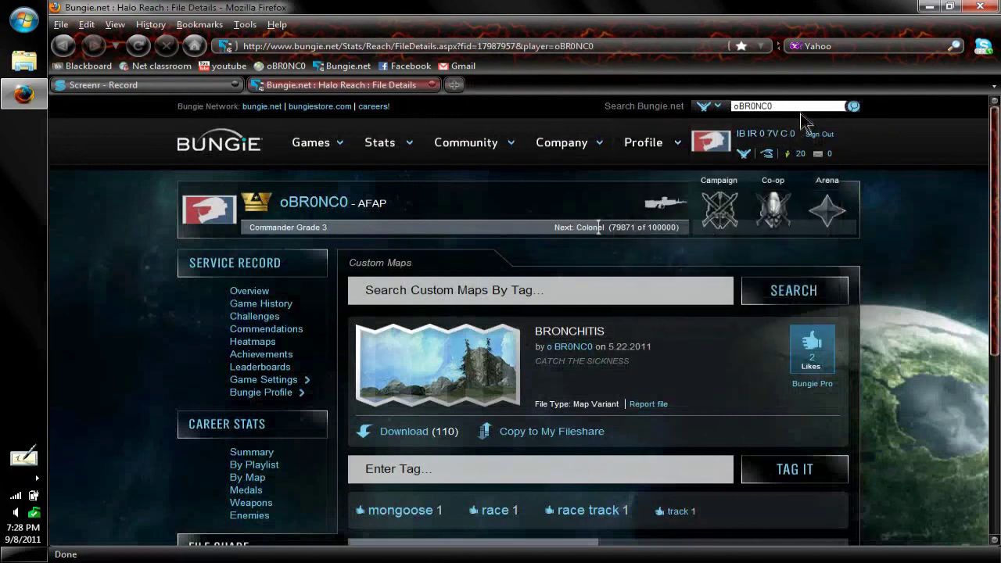
- Search Bungie.net for the other player's gamertag to reach their profile
drag(799, 107, 684, 106)
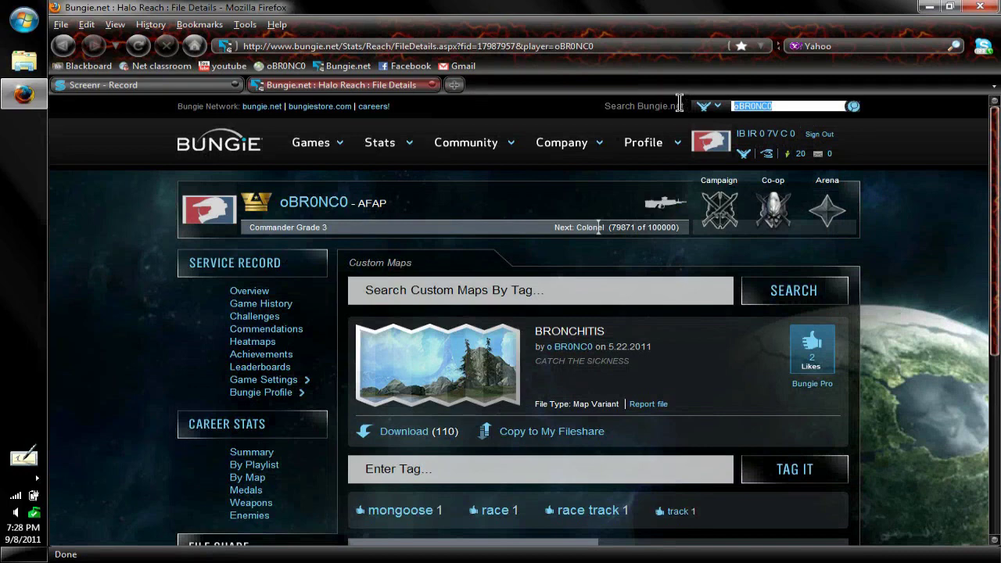
text(ducain23)
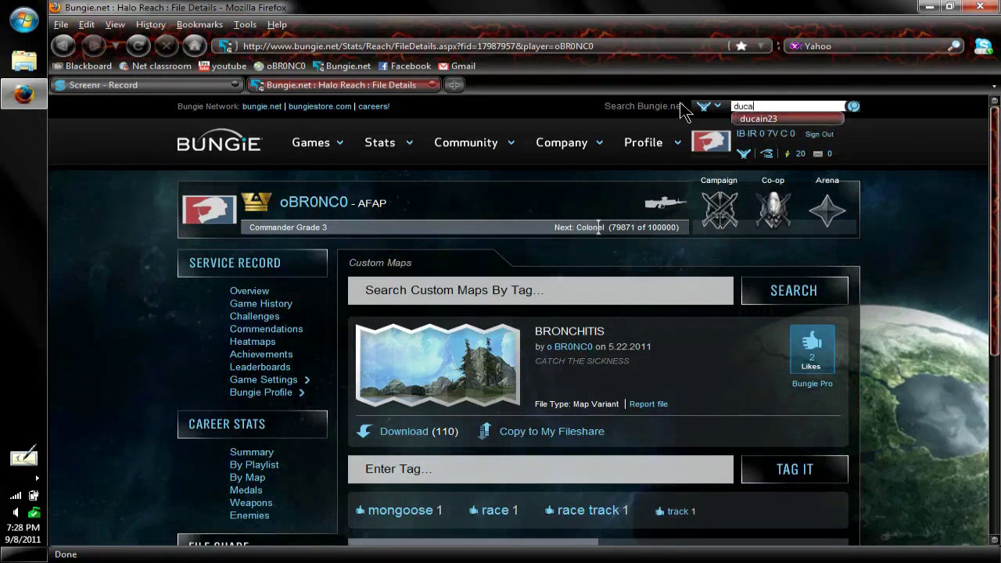
key(Return)
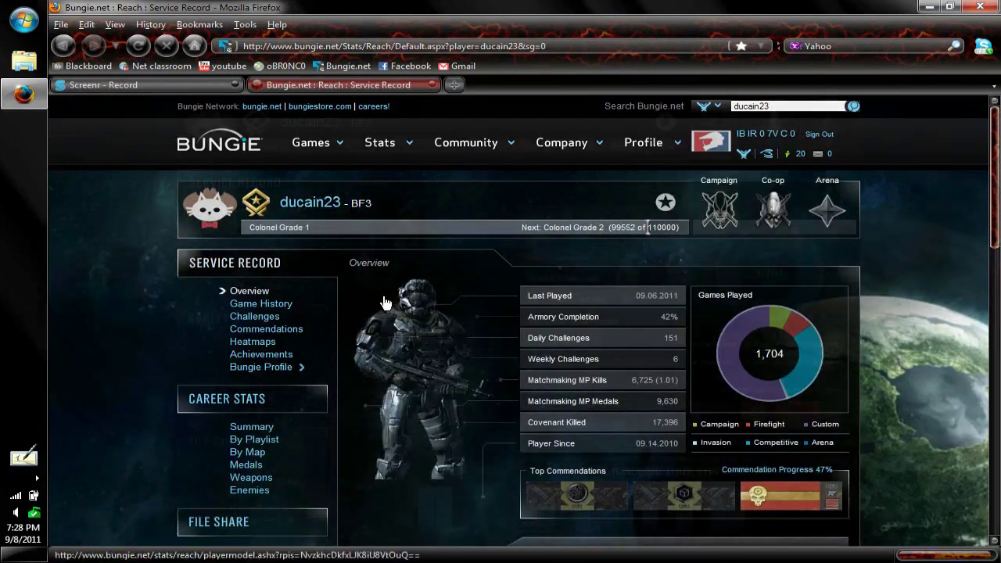
- Open that player's File Share and the Cliffside Chicken map details page
scroll(384, 303, down, 2)
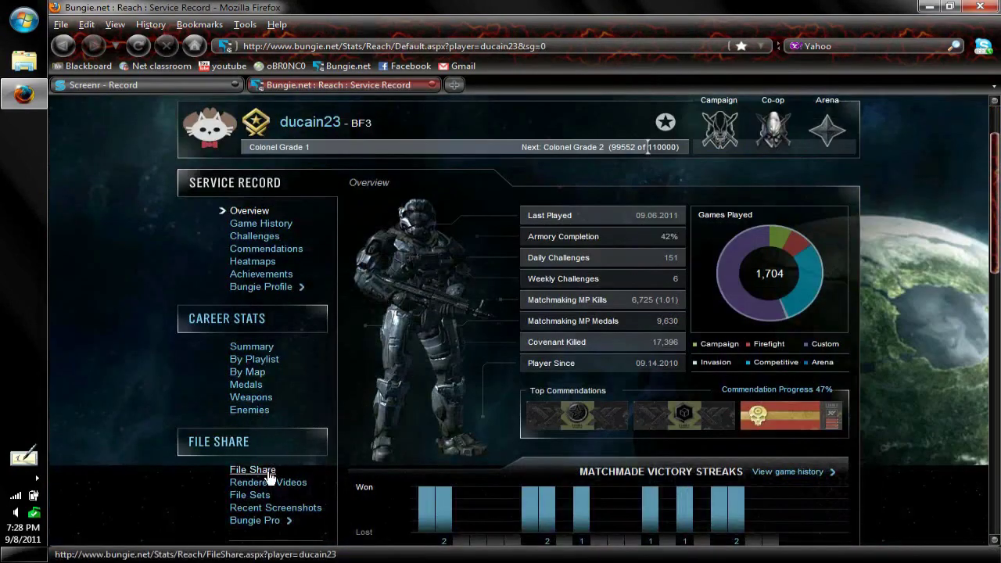
click(268, 472)
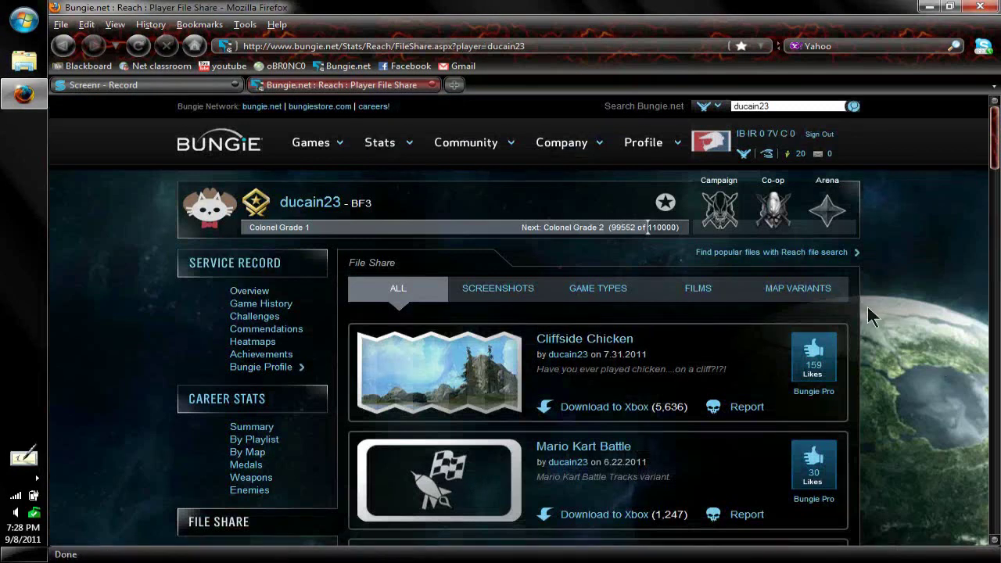
scroll(868, 308, down, 10)
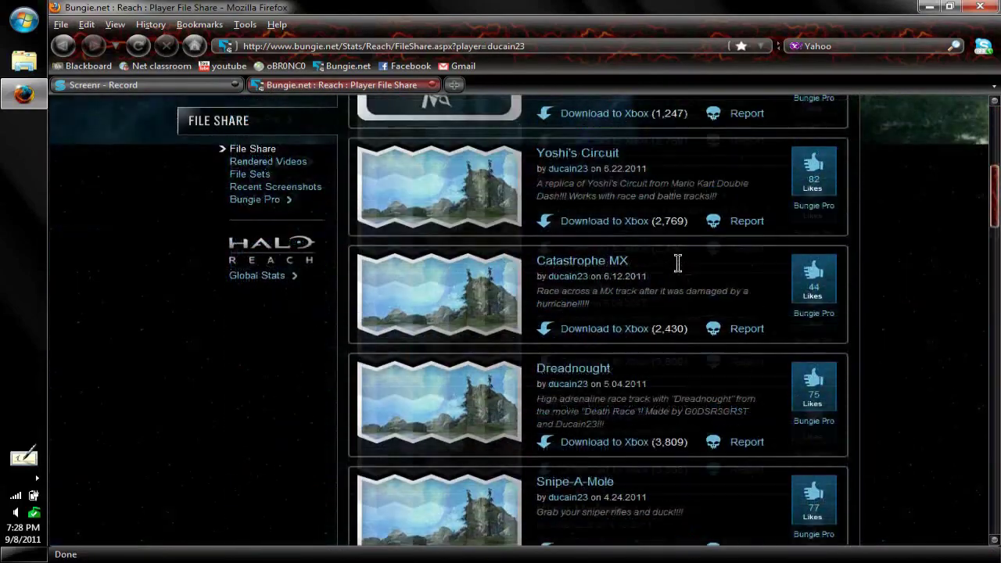
scroll(677, 263, down, 10)
scroll(704, 270, up, 17)
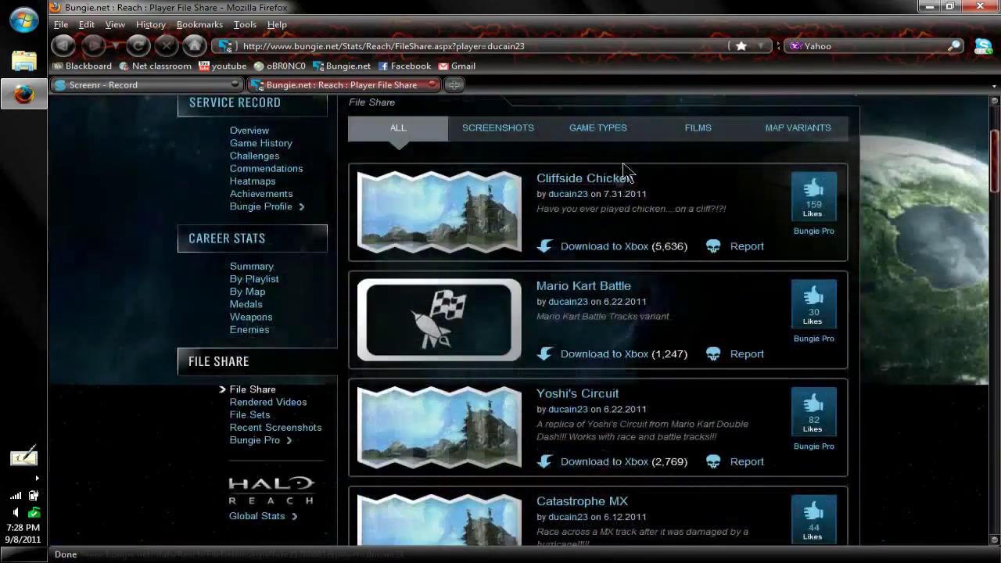
click(618, 178)
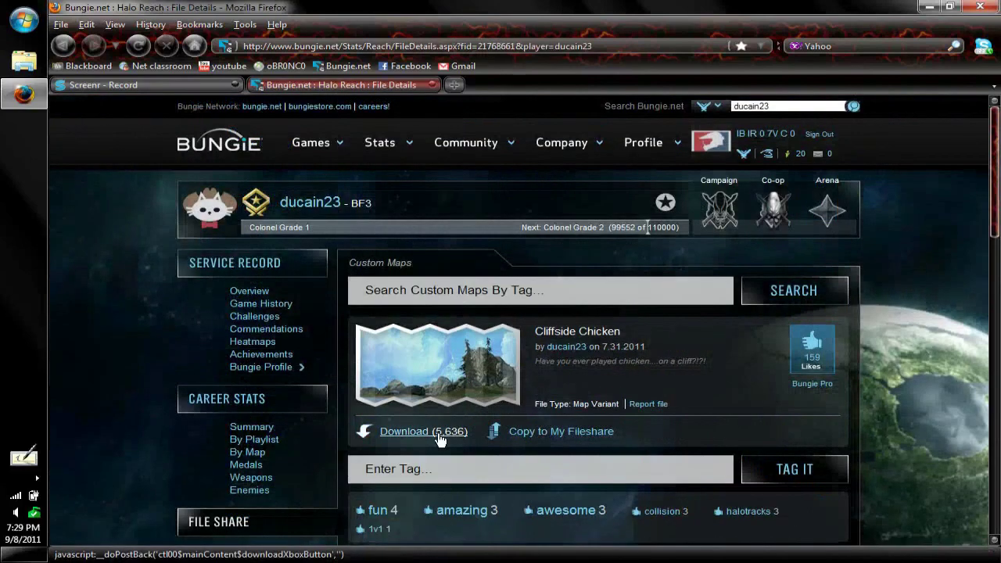
- Queue Cliffside Chicken for download to Xbox and acknowledge the confirmation alert
click(440, 440)
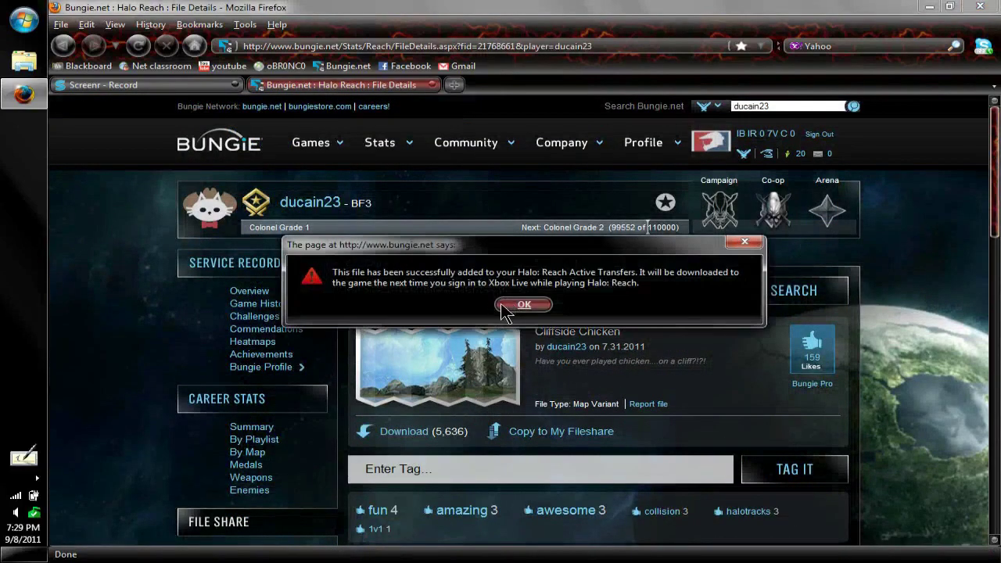
click(522, 305)
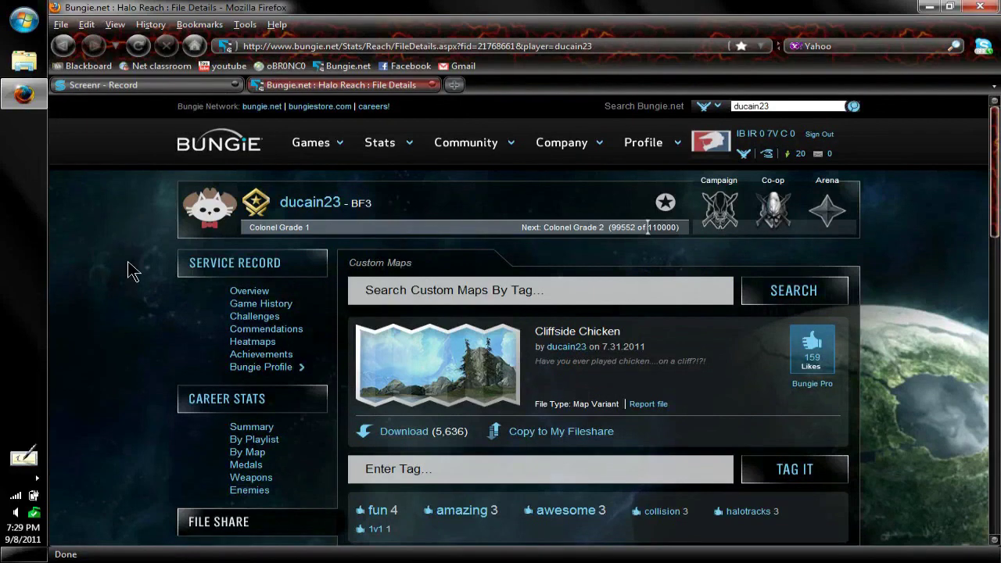